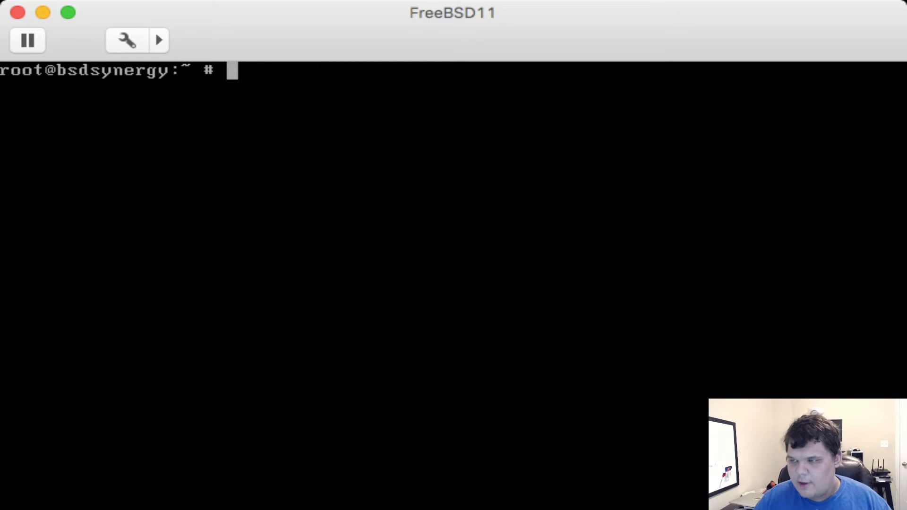
# Install all 478 gnome3 packages with pkg install, confirming with y, then start the vi /etc/fstab command.
pyautogui.write('pkg inst')
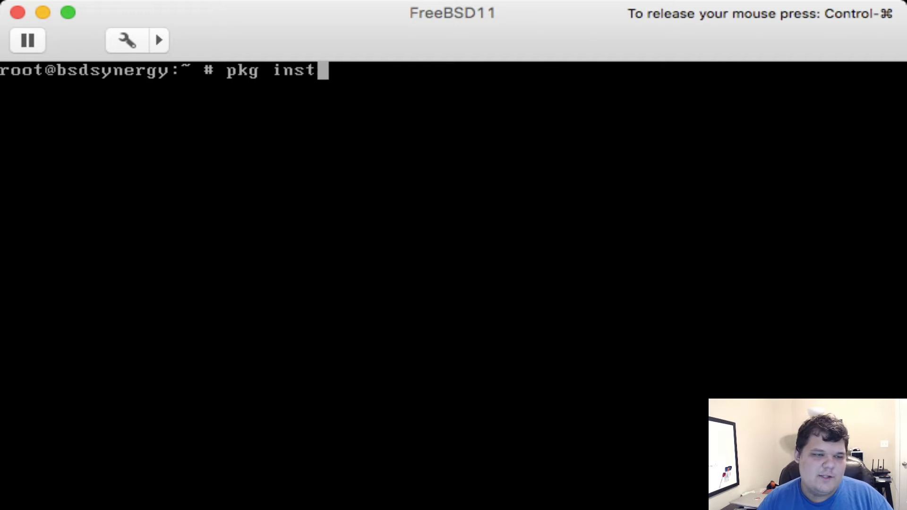
pyautogui.write('all gnome3')
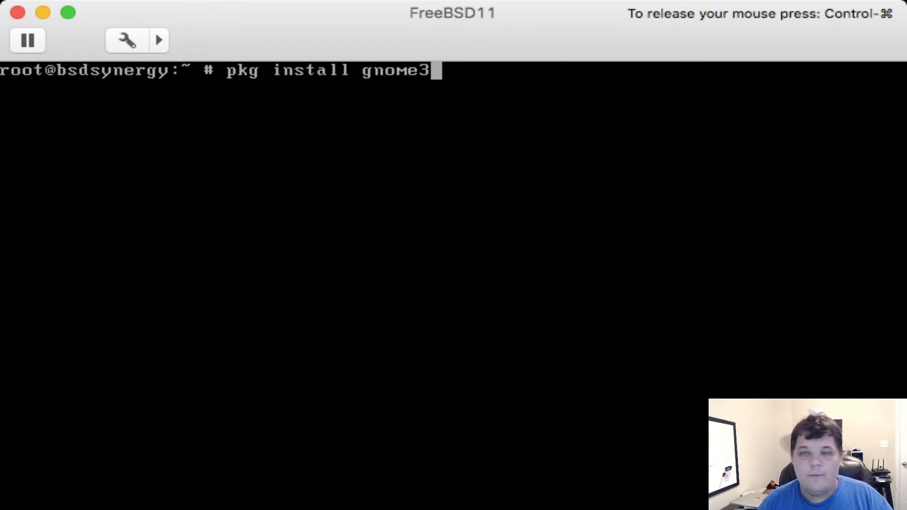
pyautogui.press('Return')
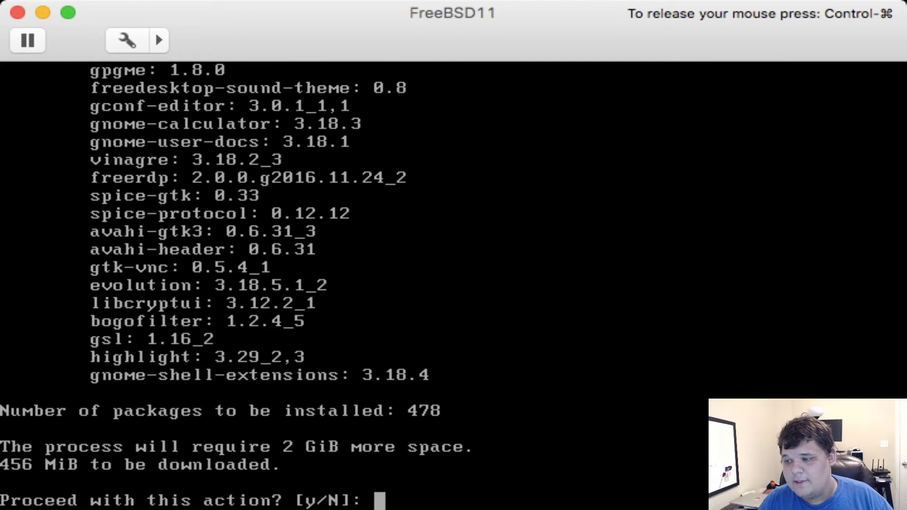
pyautogui.write('y')
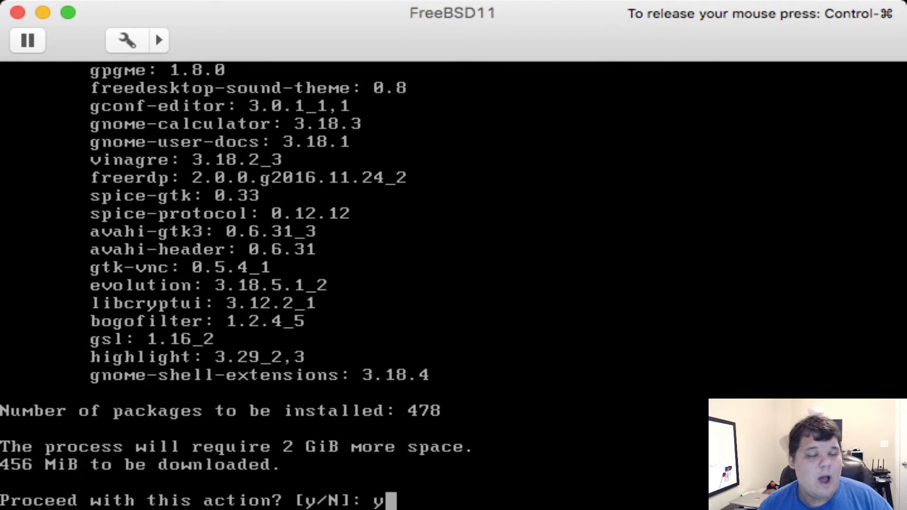
pyautogui.press('Return')
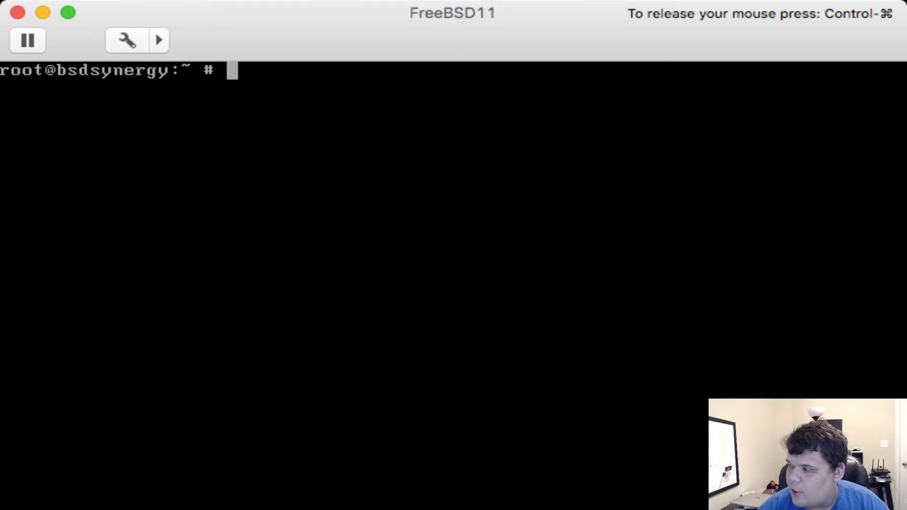
pyautogui.write('vi /et')
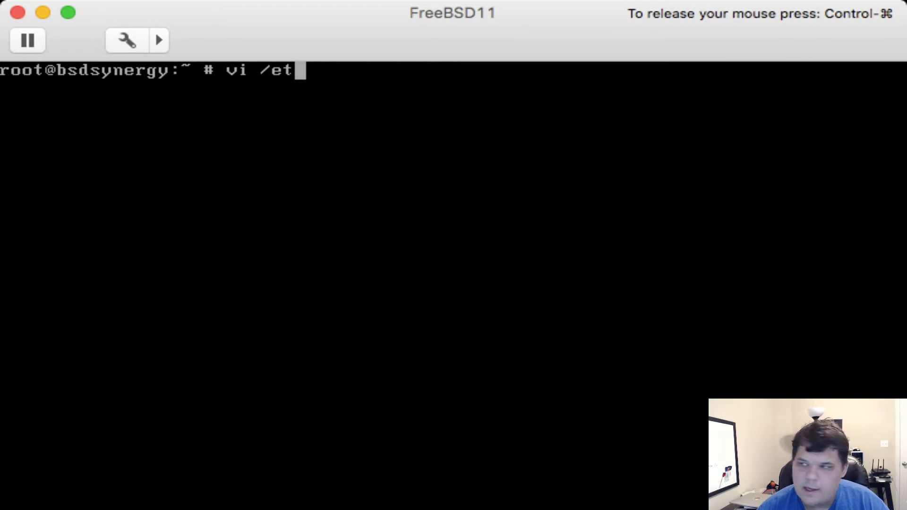
pyautogui.write('c/')
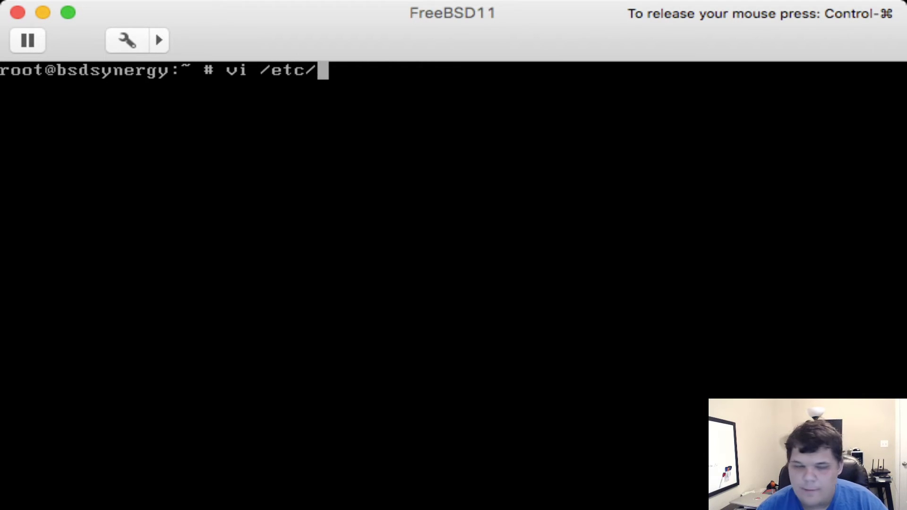
pyautogui.write('fstab')
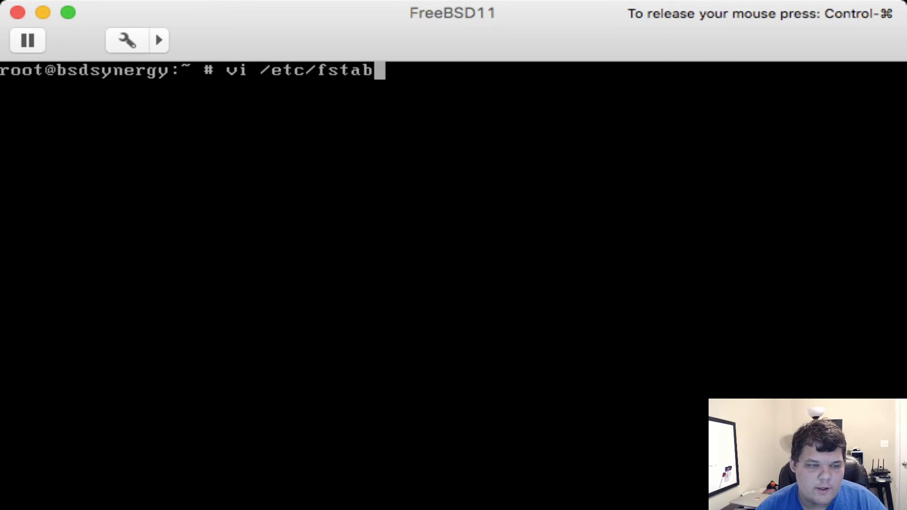
# Open /etc/fstab and add a 'proc /proc procfs rw 0 0' line after the swap entry.
pyautogui.press('Return')
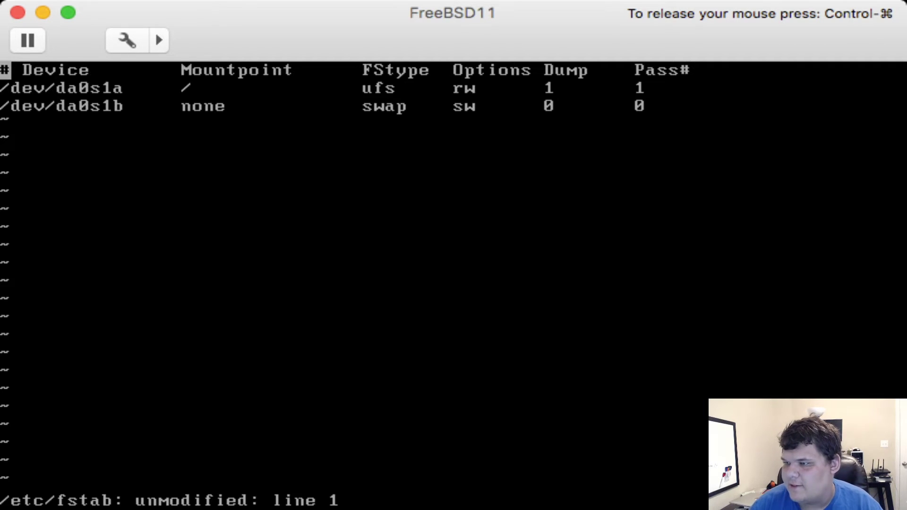
pyautogui.press('Down')
pyautogui.press('Down')
pyautogui.press('Right')
pyautogui.press('Right')
pyautogui.press('Right')
pyautogui.press('Right')
pyautogui.press('Right')
pyautogui.press('Right')
pyautogui.press('Right')
pyautogui.press('Right')
pyautogui.press('Right')
pyautogui.press('Right')
pyautogui.press('Right')
pyautogui.press('Right')
pyautogui.press('Right')
pyautogui.press('Right')
pyautogui.press('Right')
pyautogui.press('Right')
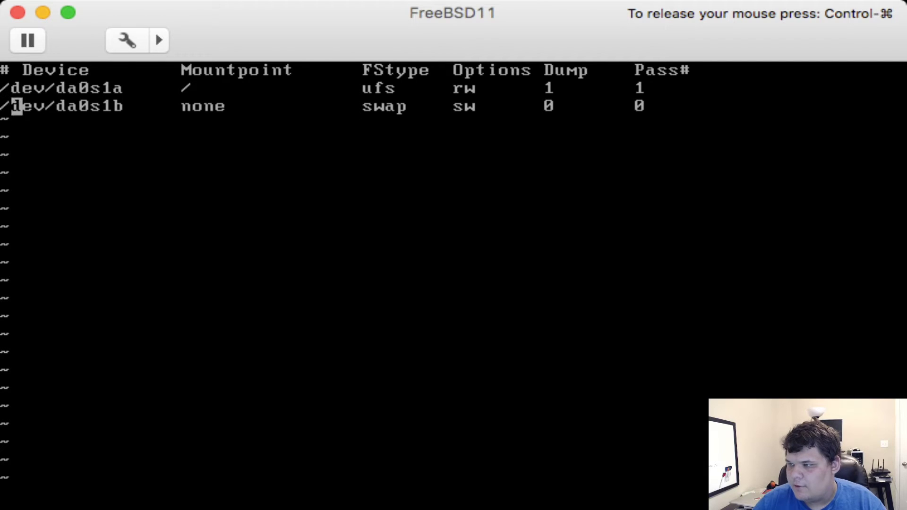
pyautogui.press('Right')
pyautogui.press('Right')
pyautogui.press('Right')
pyautogui.press('Right')
pyautogui.press('Right')
pyautogui.press('Right')
pyautogui.press('Right')
pyautogui.press('Right')
pyautogui.press('Right')
pyautogui.press('Right')
pyautogui.press('Right')
pyautogui.press('Right')
pyautogui.press('Right')
pyautogui.press('Right')
pyautogui.press('Right')
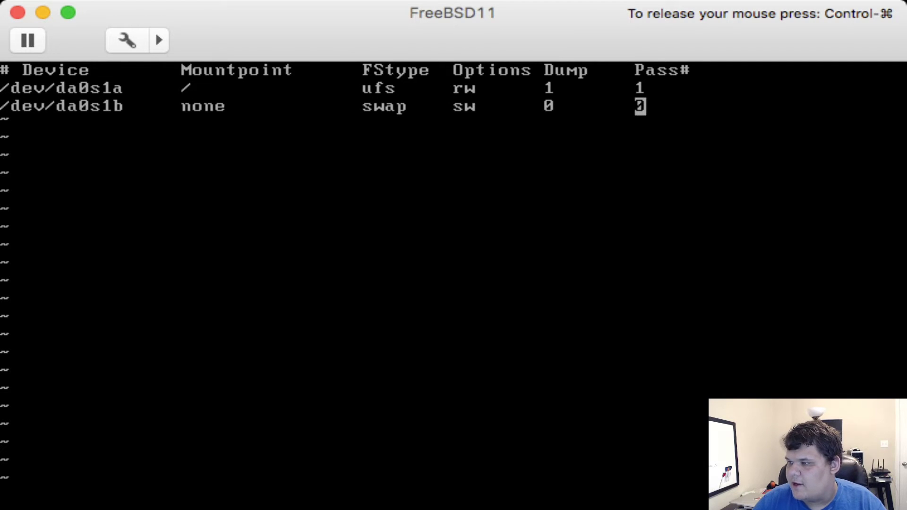
pyautogui.press('a')
pyautogui.press('Return')
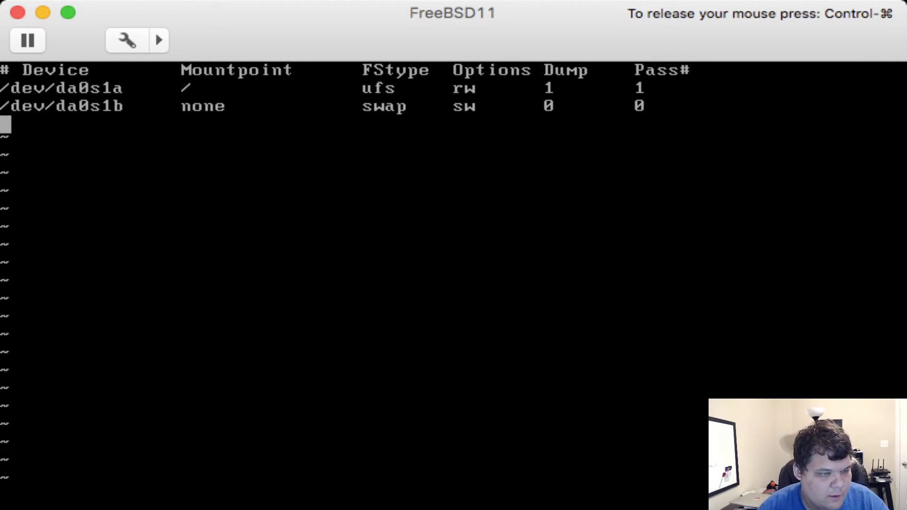
pyautogui.write('proc')
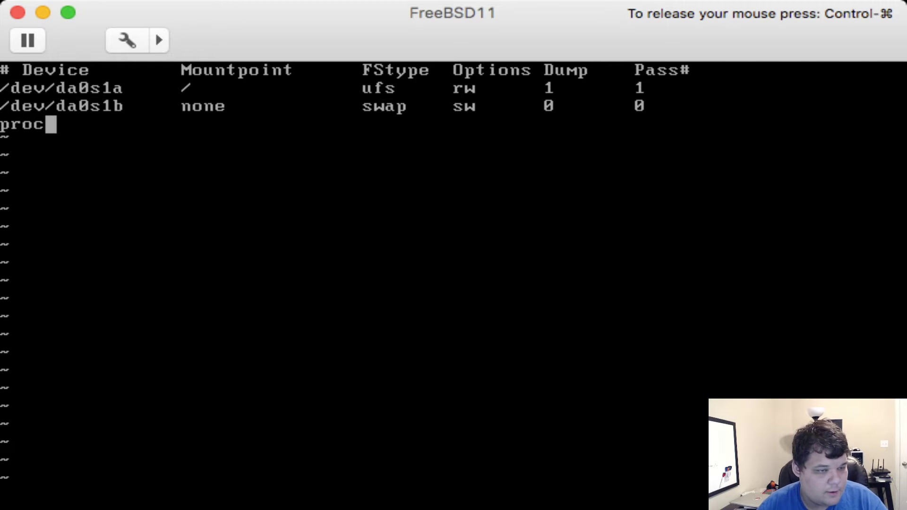
pyautogui.press('Tab')
pyautogui.press('Tab')
pyautogui.write('/c')
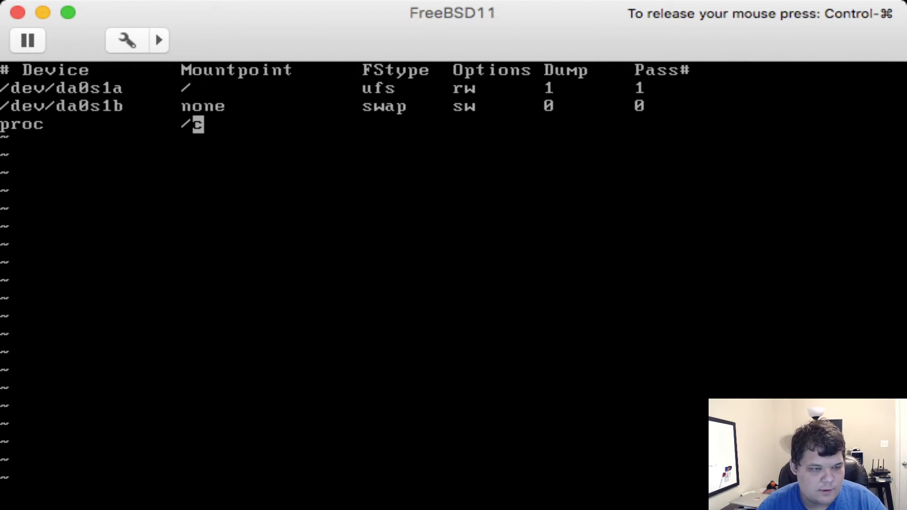
pyautogui.write('roc')
pyautogui.press('Tab')
pyautogui.press('Tab')
pyautogui.write('p')
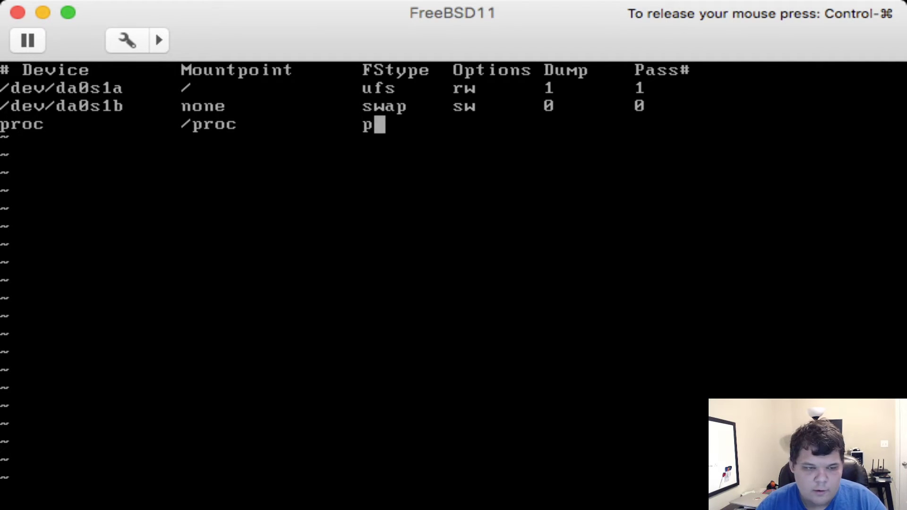
pyautogui.write('rof')
pyautogui.press('BackSpace')
pyautogui.write('c')
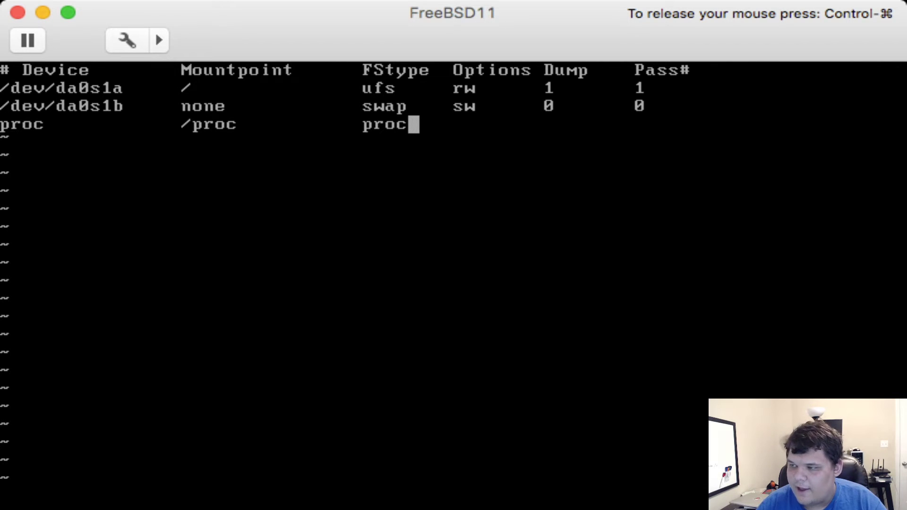
pyautogui.write('fs')
pyautogui.press('Tab')
pyautogui.write('rw')
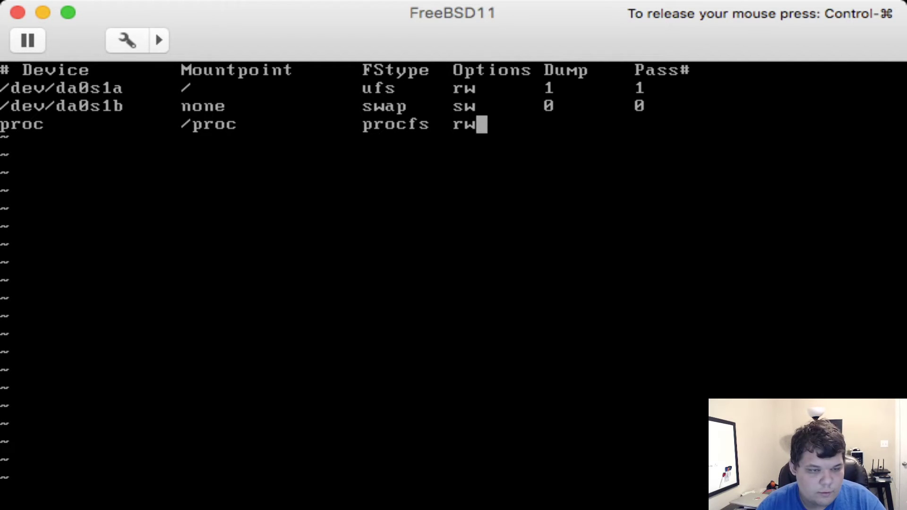
pyautogui.press('Tab')
pyautogui.write('0')
pyautogui.press('Tab')
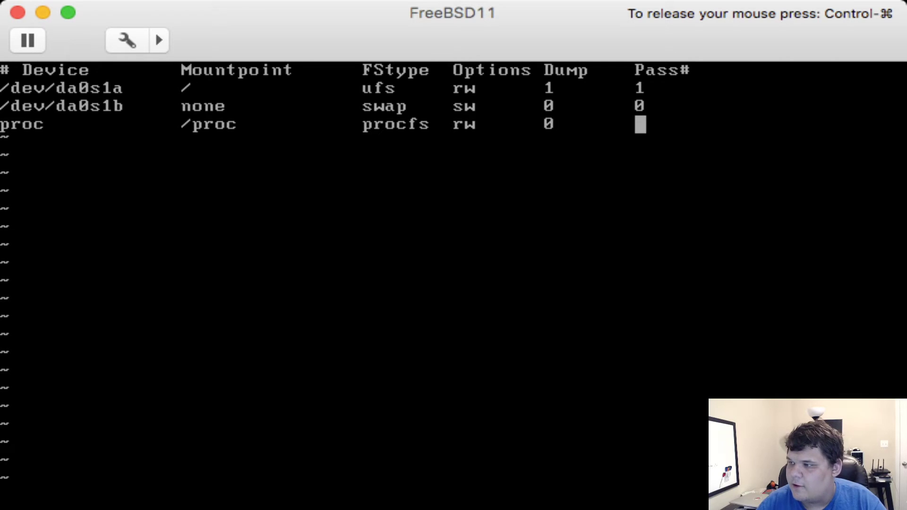
pyautogui.write('0')
# Save /etc/fstab, quit vi, and clear the terminal screen.
pyautogui.press('Escape')
pyautogui.write(':w')
pyautogui.press('Return')
pyautogui.write(':')
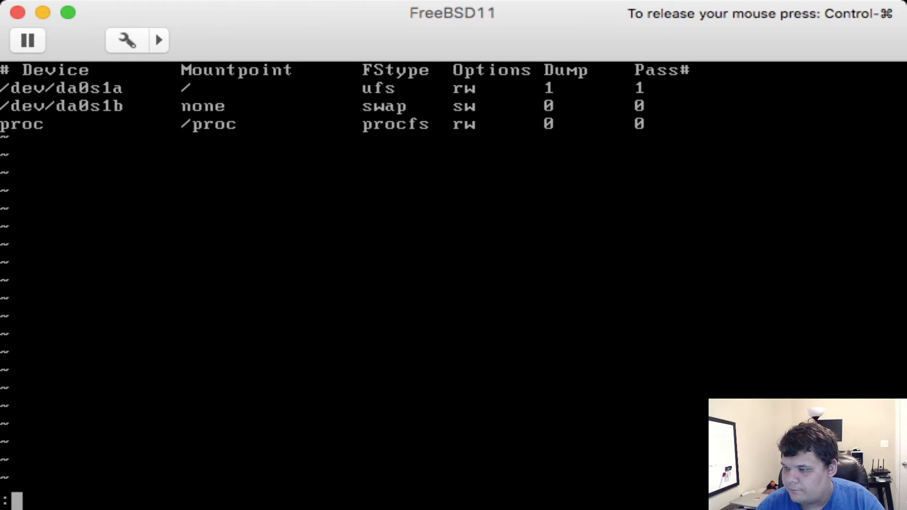
pyautogui.write('qa')
pyautogui.press('Return')
pyautogui.write(':q')
pyautogui.press('Return')
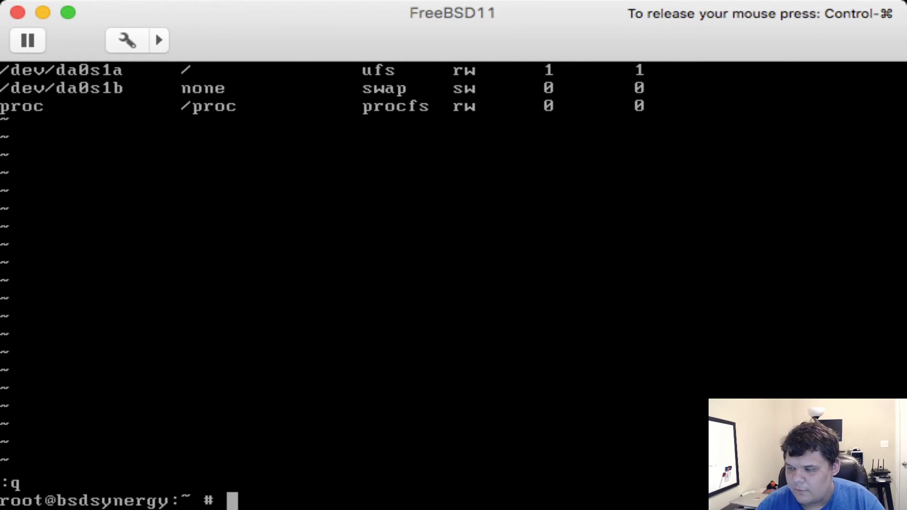
pyautogui.write('clear')
pyautogui.press('Return')
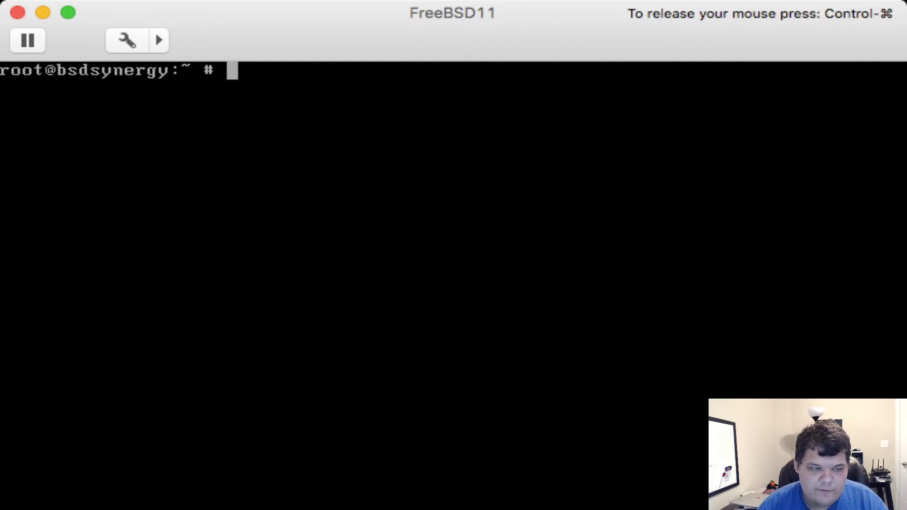
# Open /etc/rc.conf in vim and start a new line below dumpdev.
pyautogui.write('vim')
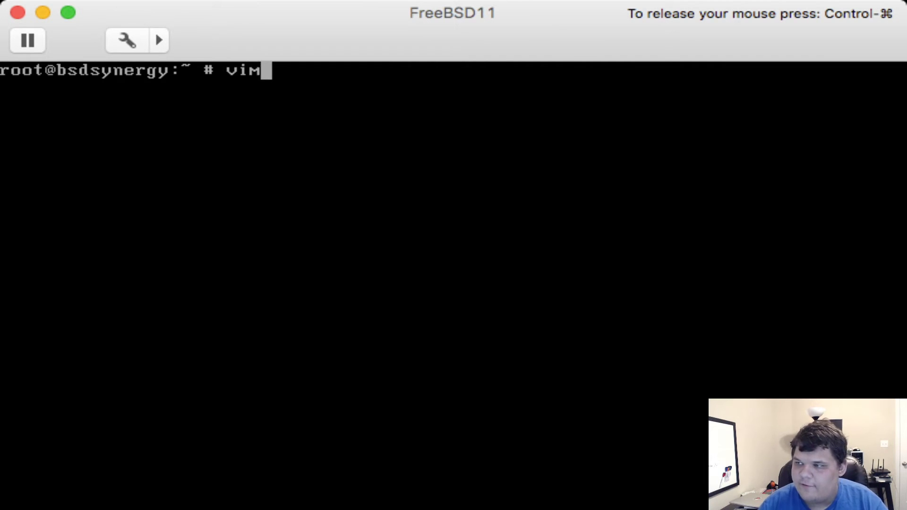
pyautogui.press('BackSpace')
pyautogui.write('/e')
pyautogui.press('Tab')
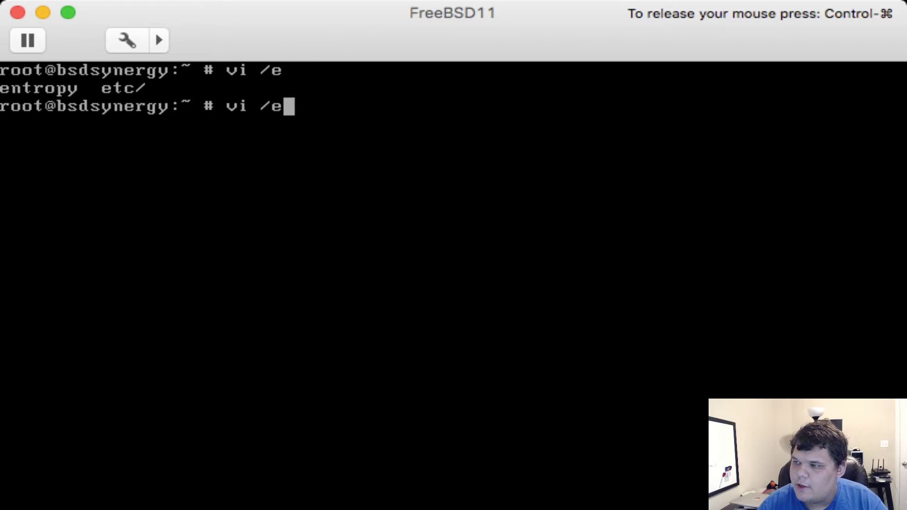
pyautogui.write('tc/rc.conf')
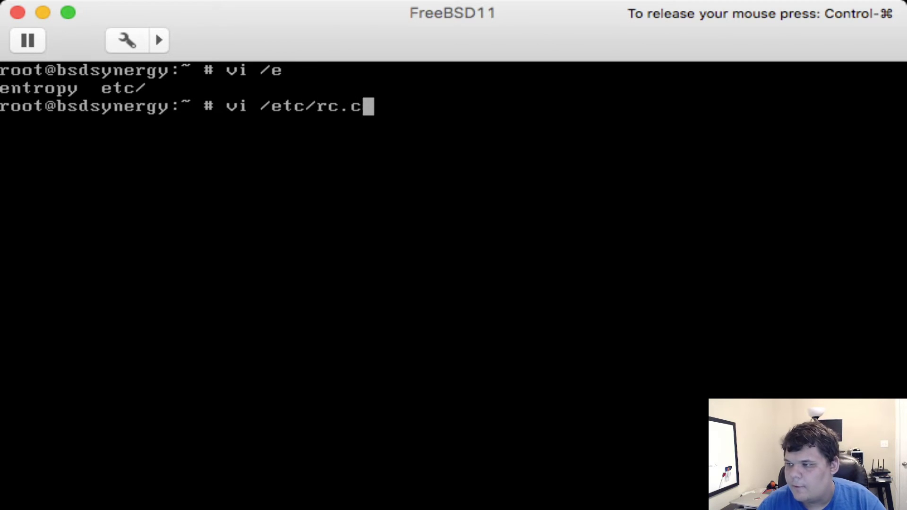
pyautogui.press('Return')
pyautogui.press('Down')
pyautogui.press('Down')
pyautogui.press('Down')
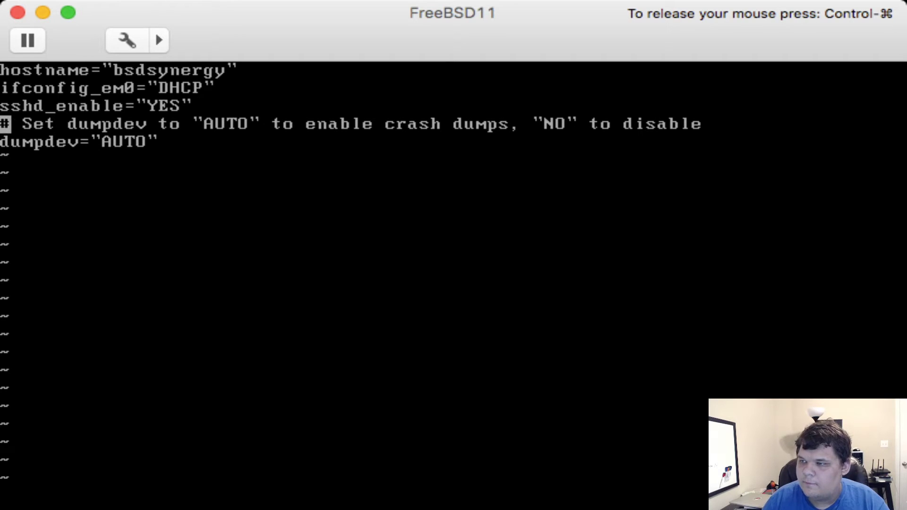
pyautogui.press('Right')
pyautogui.press('Right')
pyautogui.press('Right')
pyautogui.press('Down')
pyautogui.press('Right')
pyautogui.press('Right')
pyautogui.press('Right')
pyautogui.press('Right')
pyautogui.press('Right')
pyautogui.press('Right')
pyautogui.press('Right')
pyautogui.press('Right')
pyautogui.press('Right')
pyautogui.press('Right')
pyautogui.press('o')
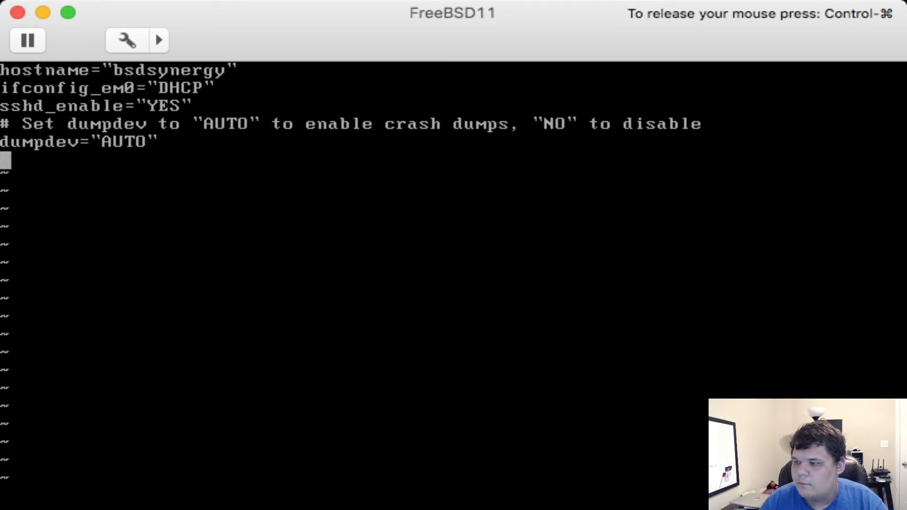
# Add dbus_enable, hald_enable, gdm_enable and gnome_enable lines, each set to "YES".
pyautogui.write('db')
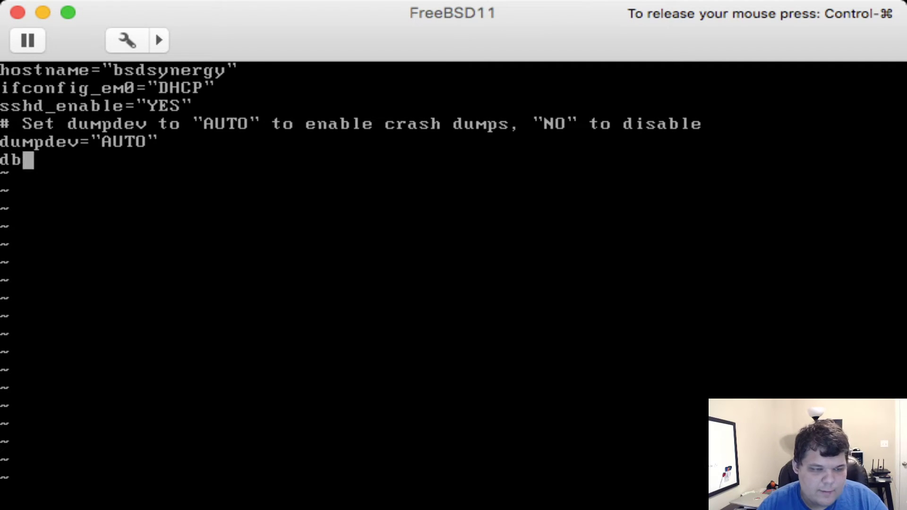
pyautogui.write('us_enable="YES"')
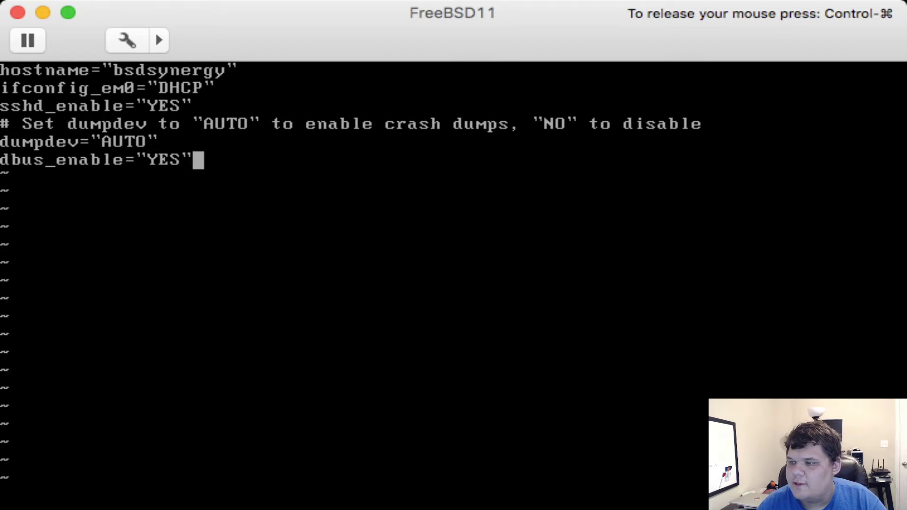
pyautogui.press('Return')
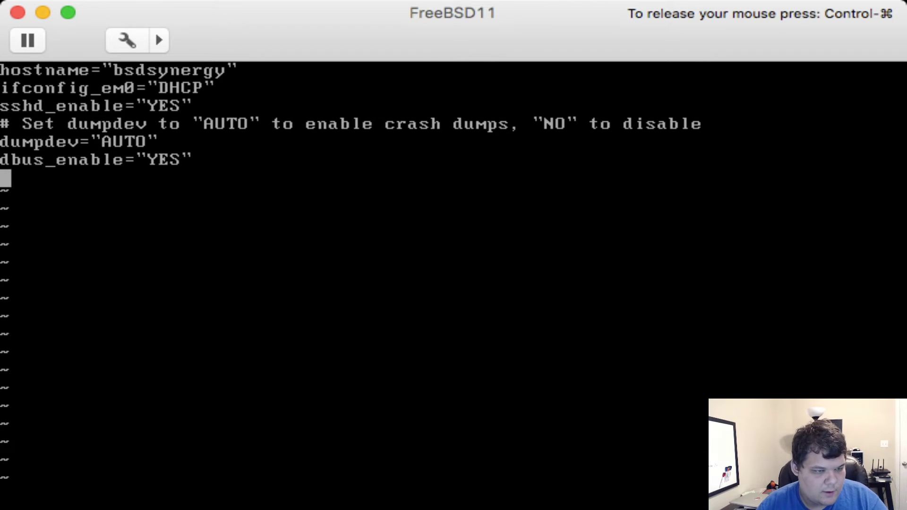
pyautogui.write('hald_enable=')
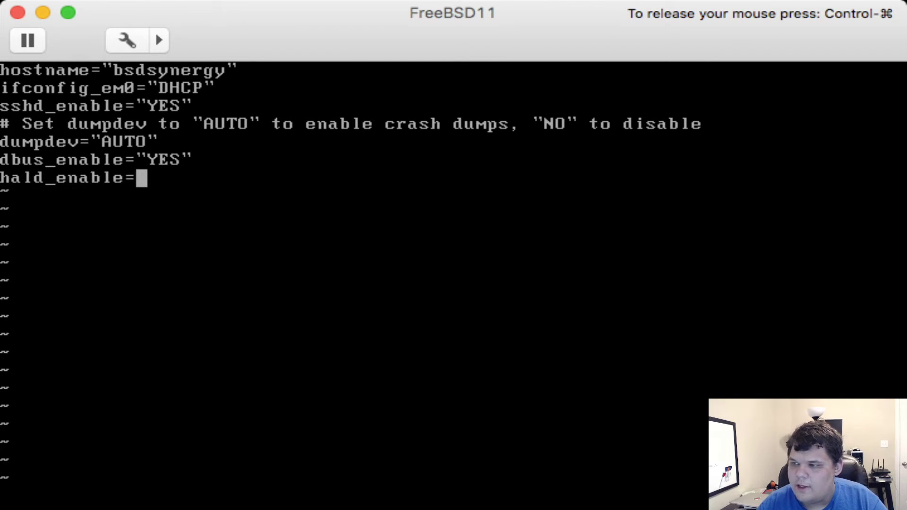
pyautogui.write('"YES"')
pyautogui.press('Return')
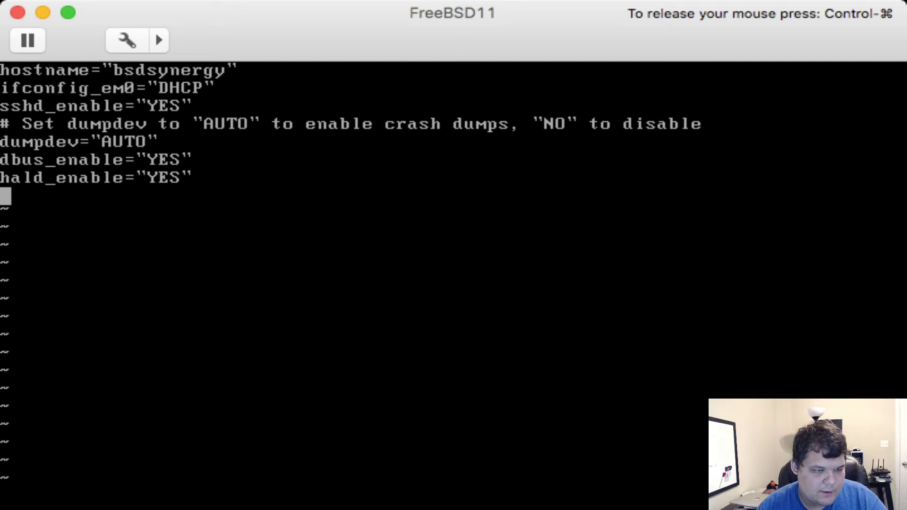
pyautogui.write('gdm_enabl')
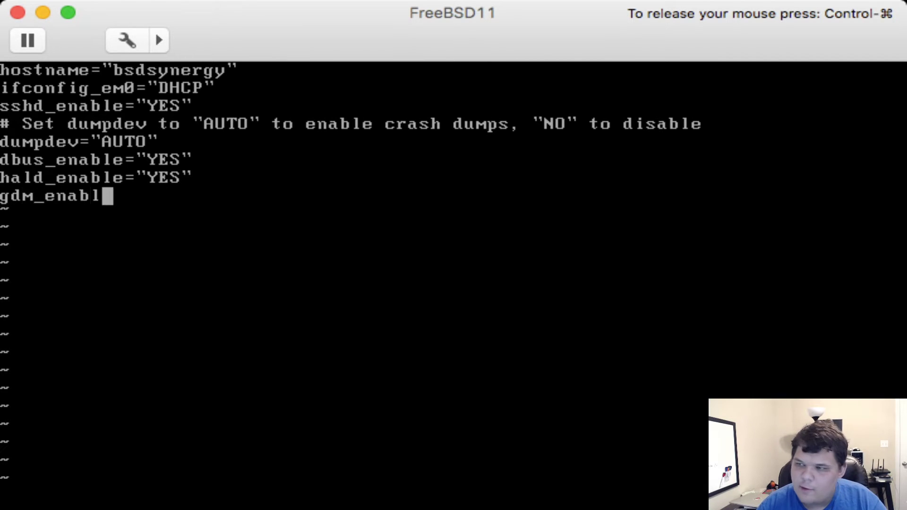
pyautogui.write('e="YES')
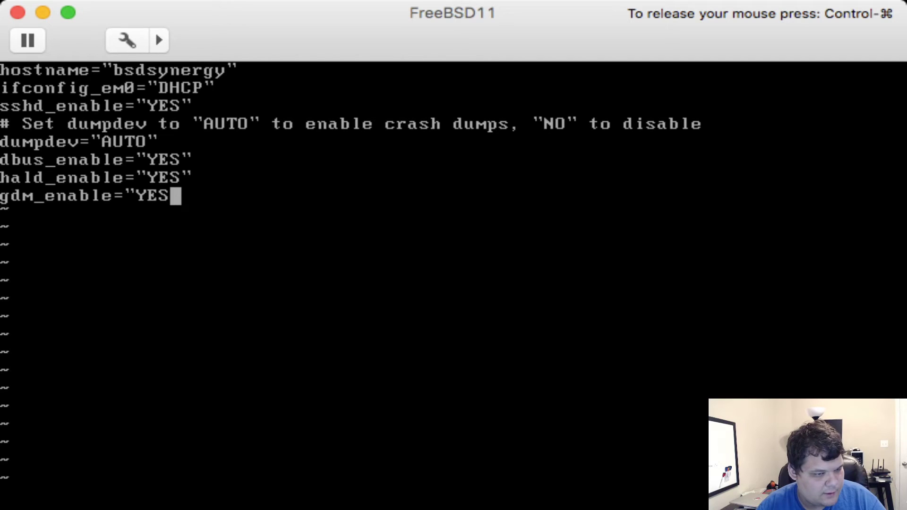
pyautogui.write('"')
pyautogui.press('Return')
pyautogui.write('gnome')
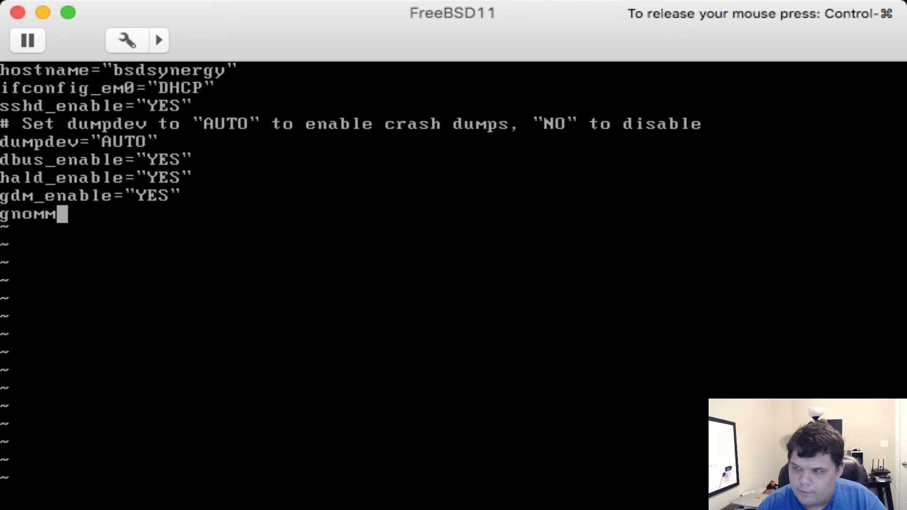
pyautogui.write('_')
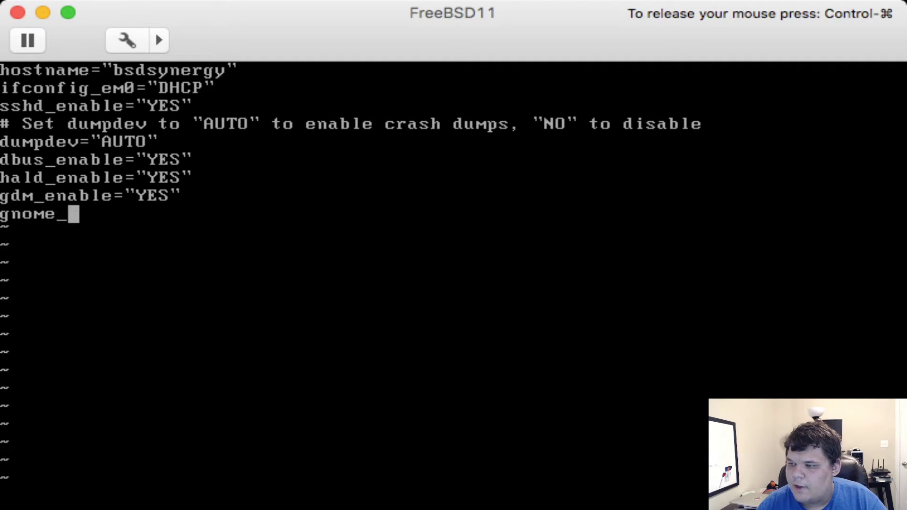
pyautogui.write('enable="YES')
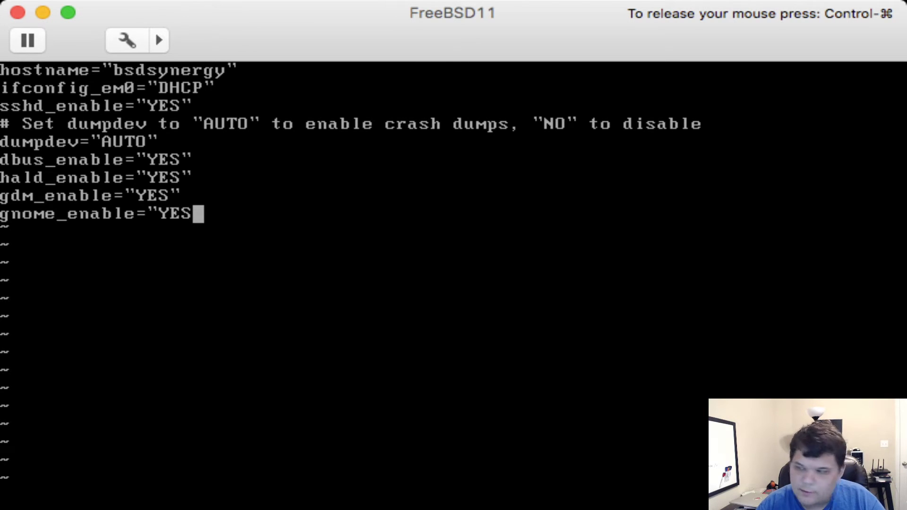
pyautogui.write('"')
# Leave insert mode, save /etc/rc.conf with :w, and attempt to quit with :qa.
pyautogui.press('Escape')
pyautogui.write(':w')
pyautogui.press('Return')
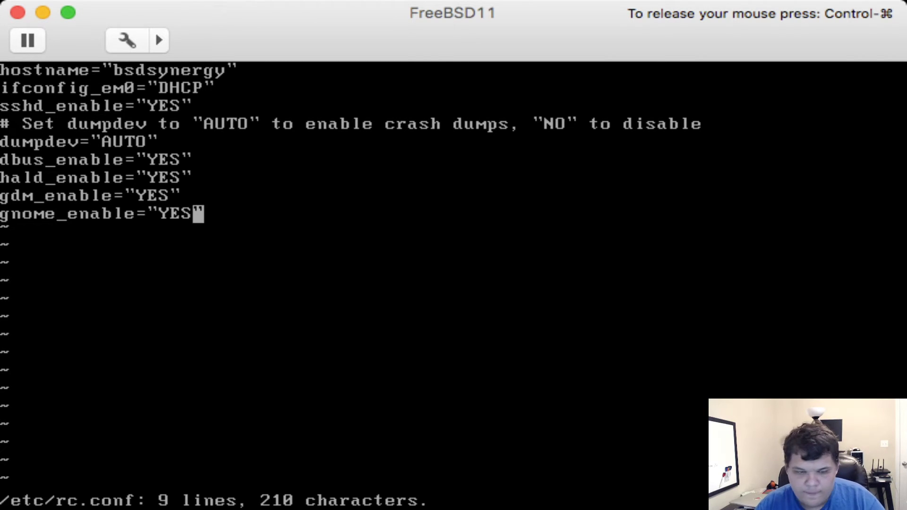
pyautogui.write(':qa')
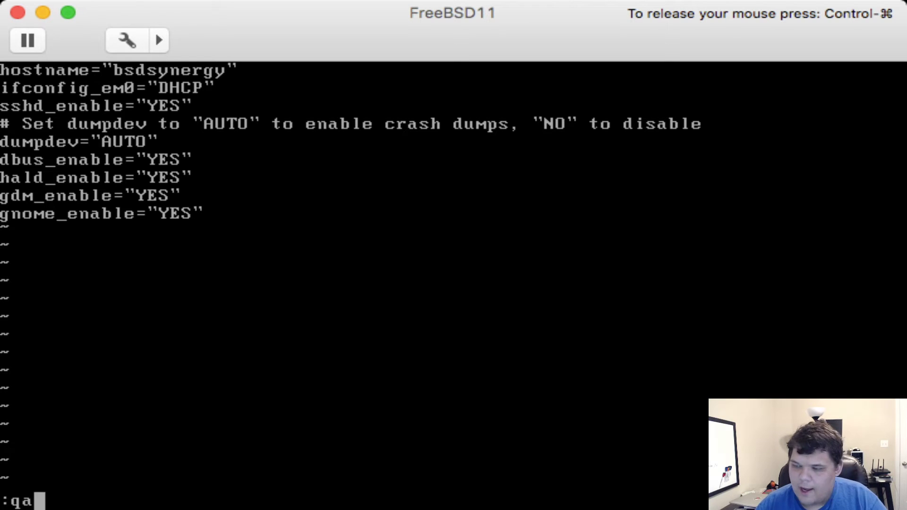
pyautogui.press('Return')
# Quit vi with :q and reboot the FreeBSD VM to reach the GDM login screen.
pyautogui.write(':q')
pyautogui.press('Return')
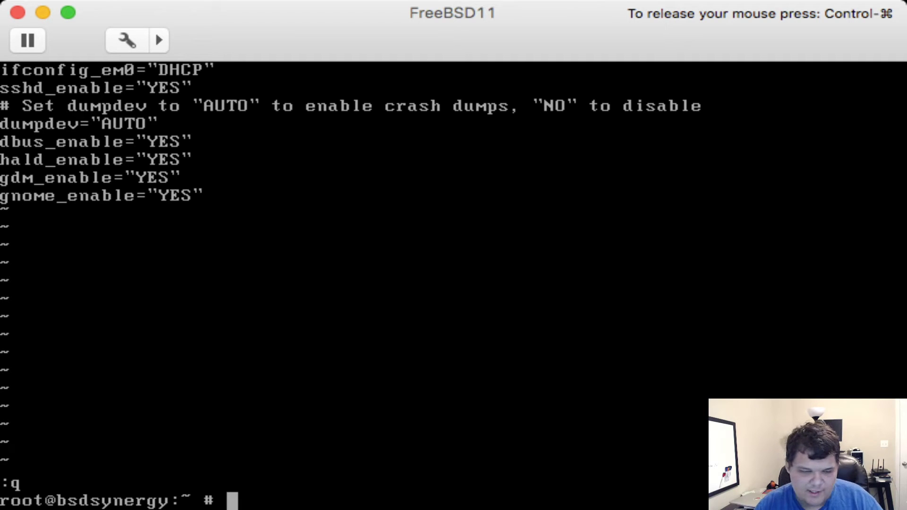
pyautogui.write('reboot')
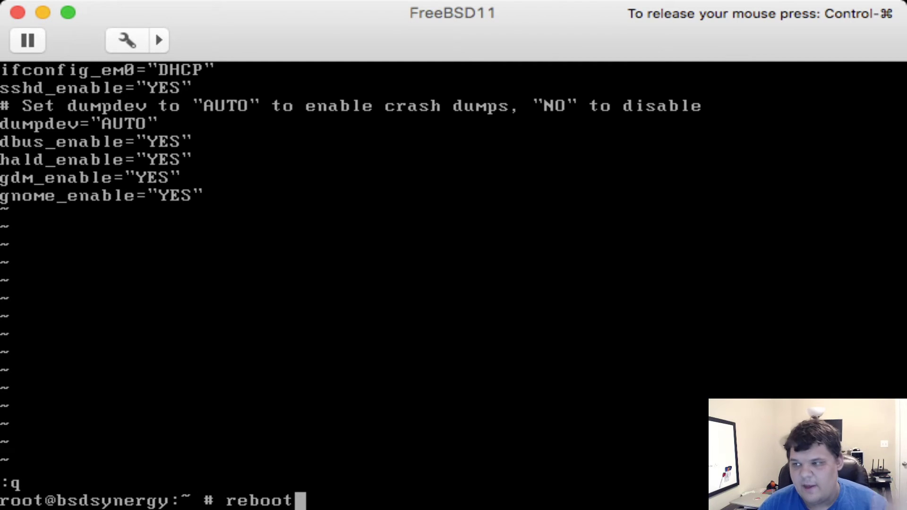
pyautogui.press('Return')
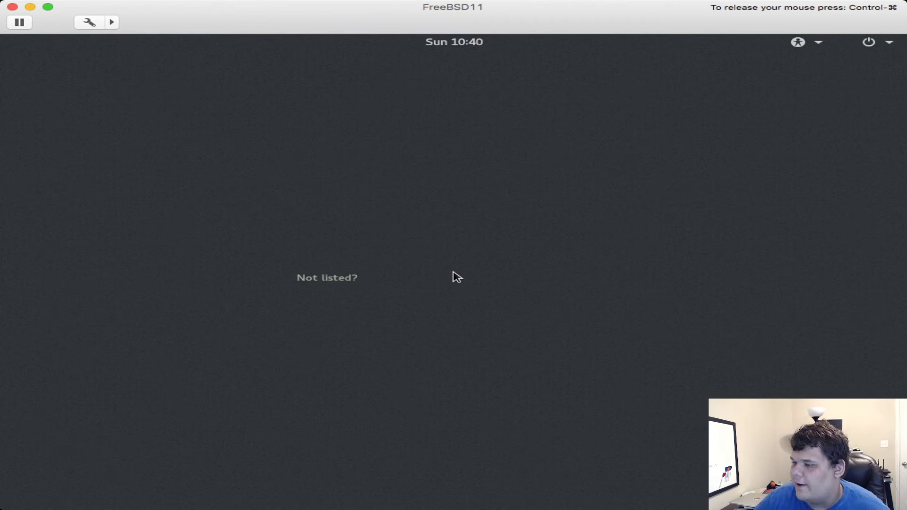
# Log in via 'Not listed?' with username root and the account password.
pyautogui.click(341, 278)
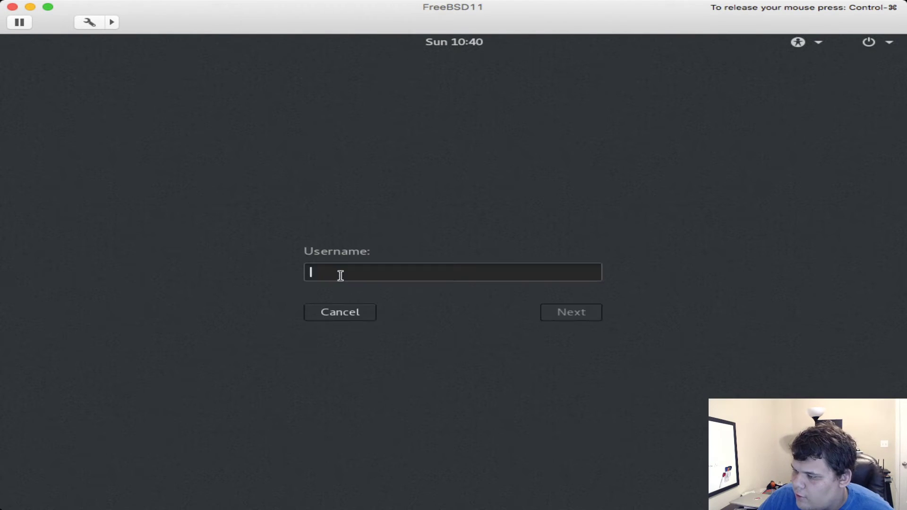
pyautogui.write('root')
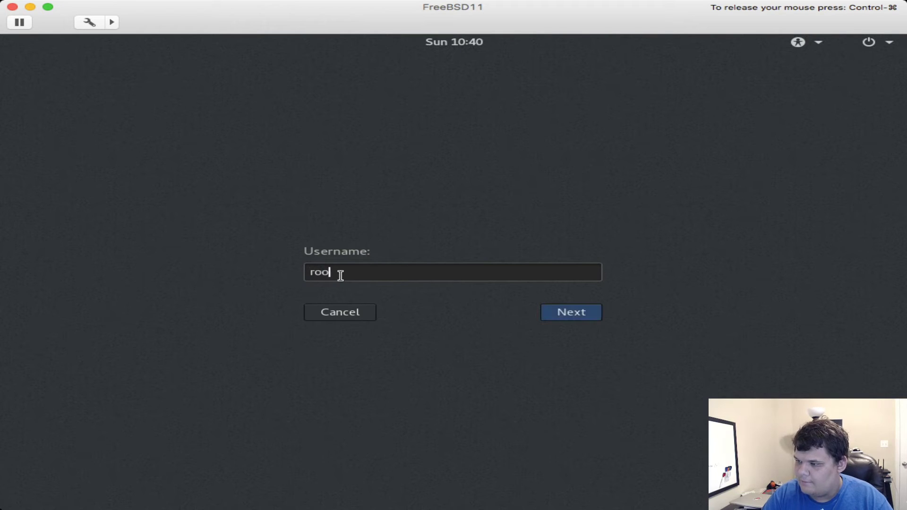
pyautogui.press('Return')
pyautogui.write('••••••••••')
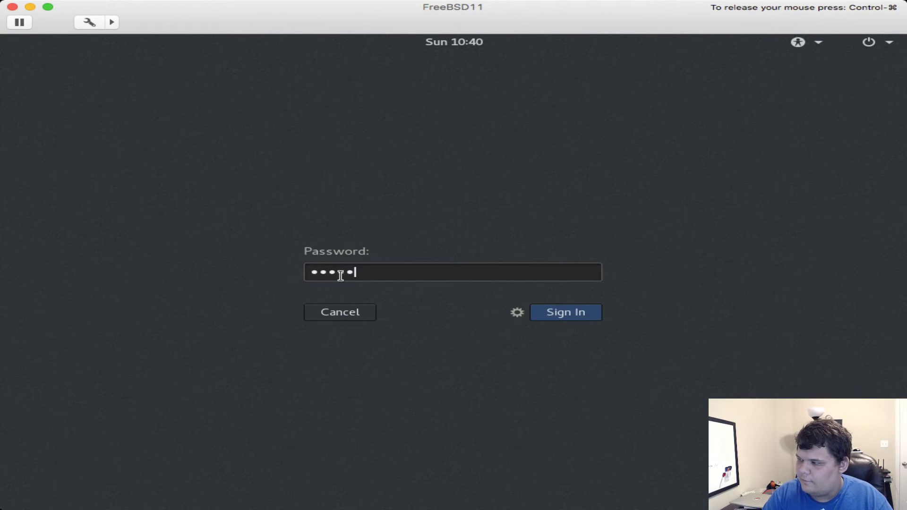
pyautogui.press('Return')
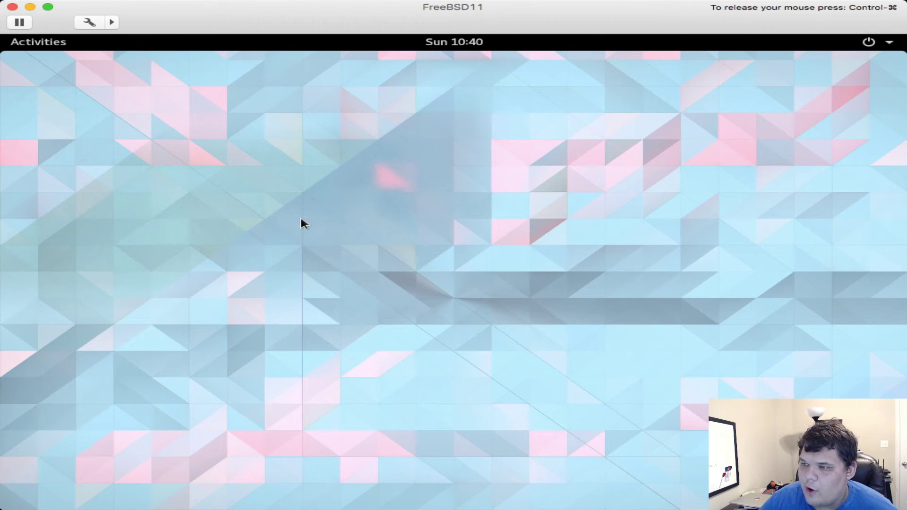
# Launch GNOME Terminal by searching 't' in the Activities overview.
pyautogui.click(47, 46)
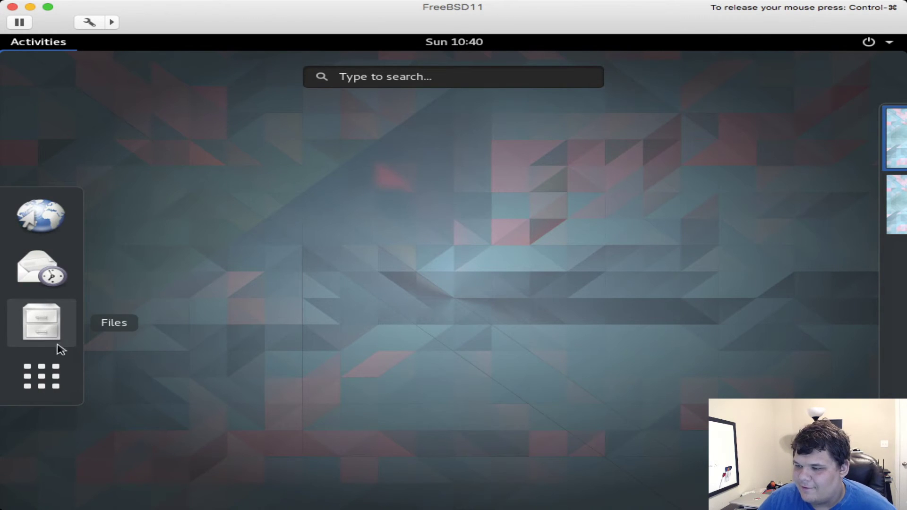
pyautogui.click(368, 82)
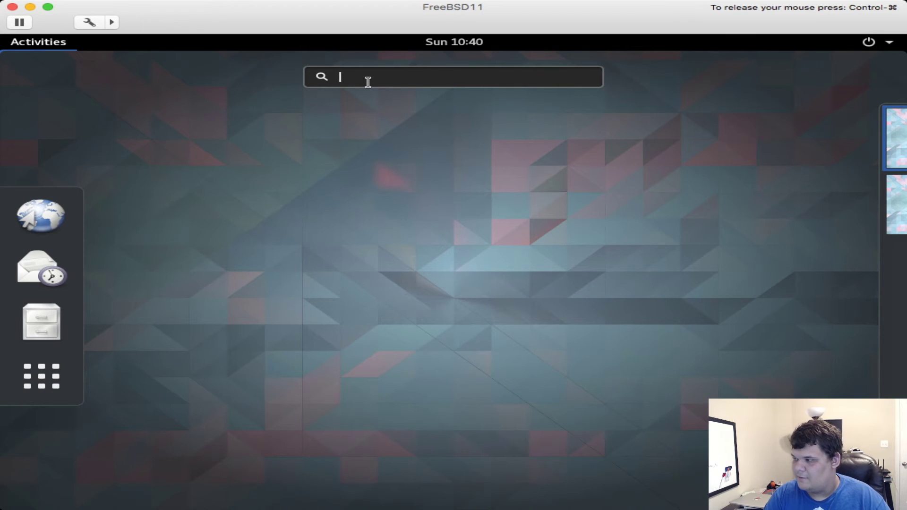
pyautogui.write('t')
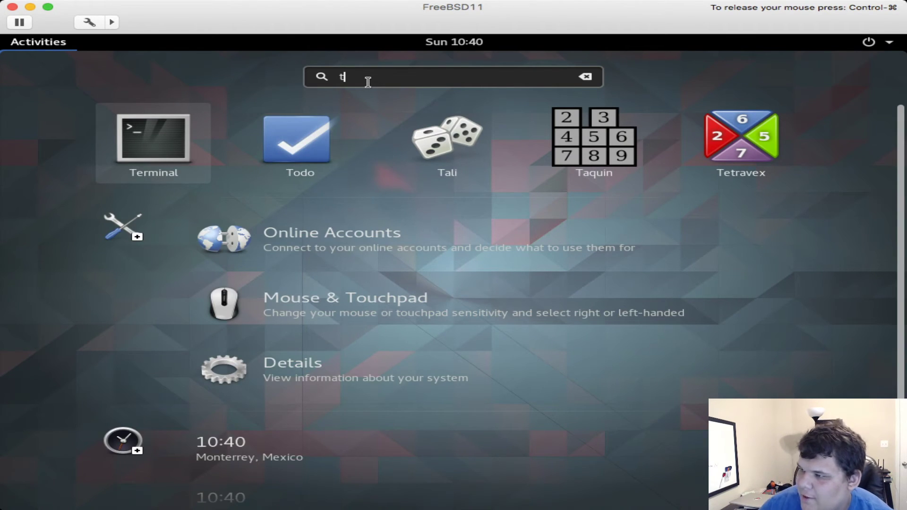
pyautogui.click(197, 127)
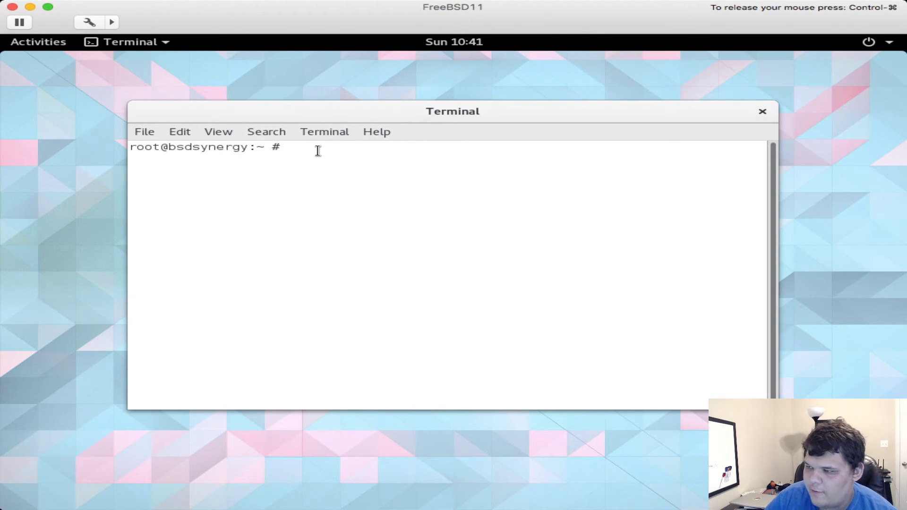
# Run uname -a in the terminal to show the FreeBSD 11.0-RELEASE-p1 system information.
pyautogui.write('uname-')
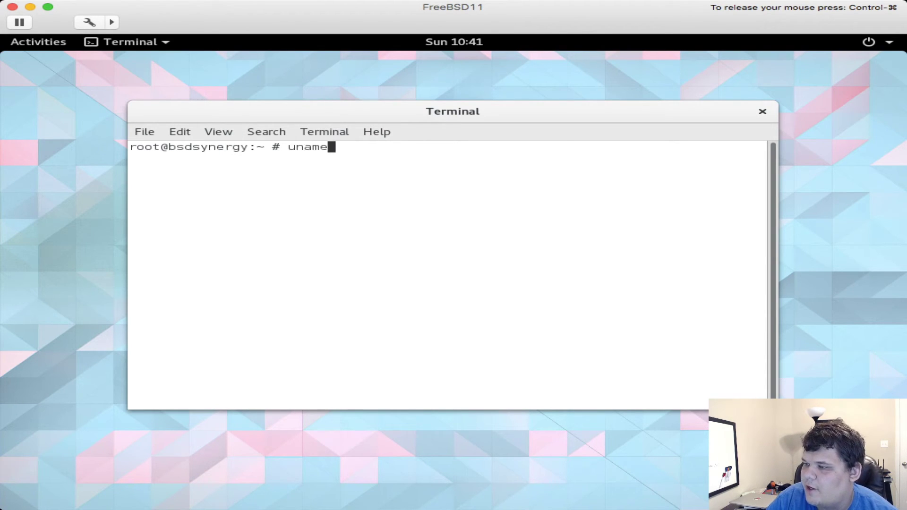
pyautogui.write('-a')
pyautogui.press('Return')
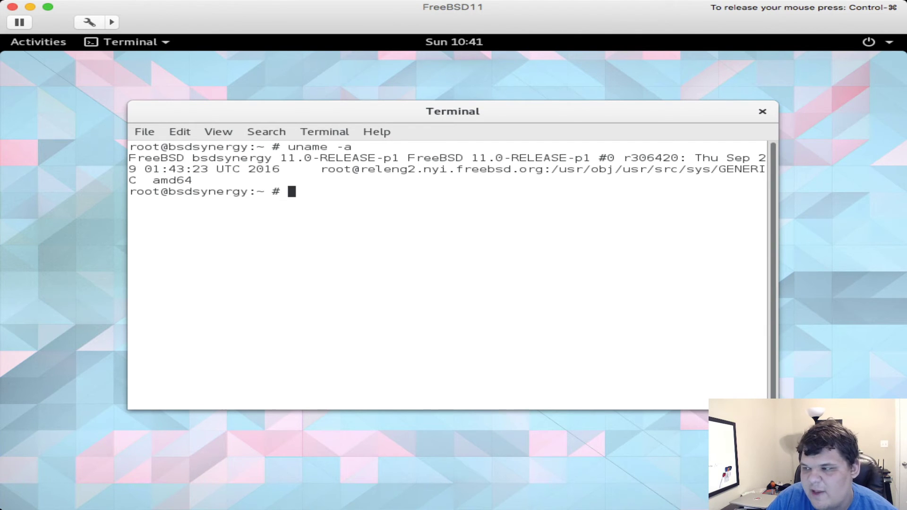